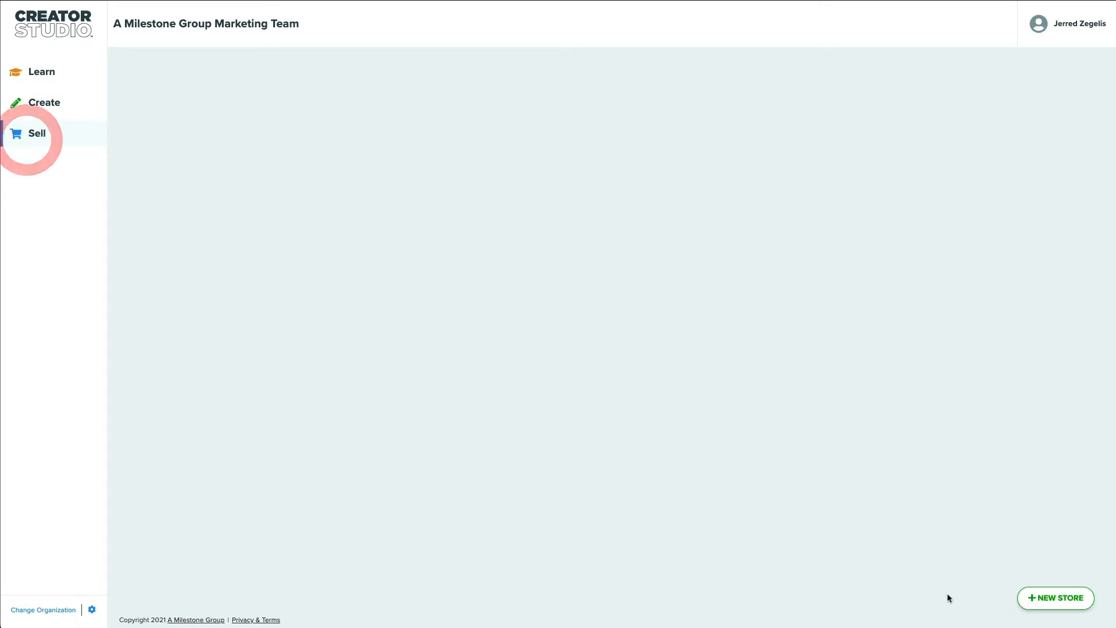
Create a new store called 'My Yearbook' with URL slug my-yearbook-store
click(1047, 601)
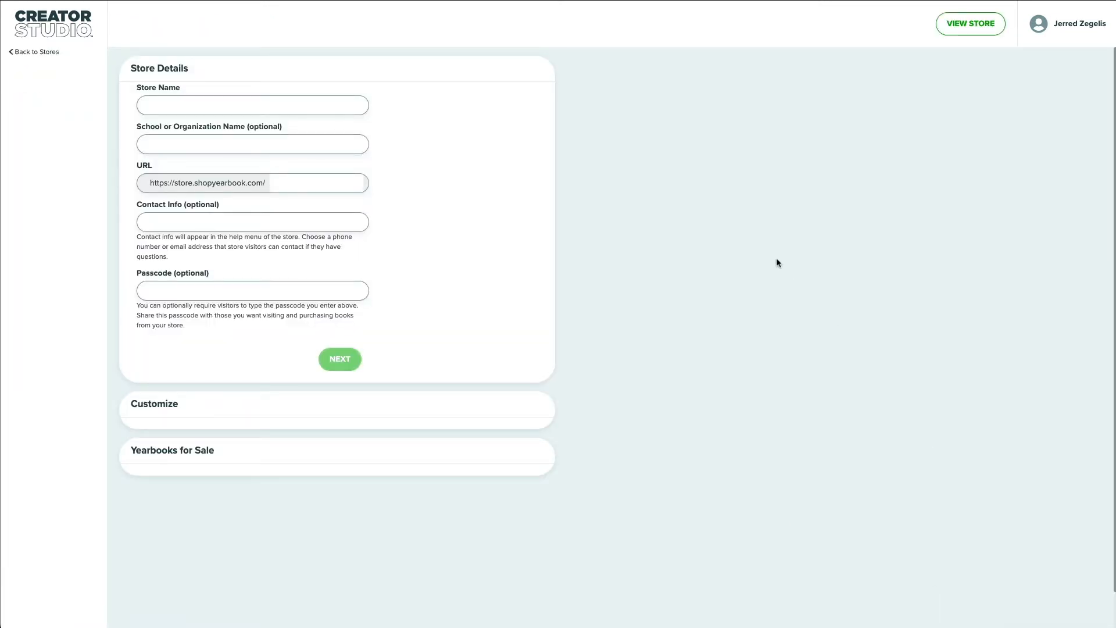
click(180, 105)
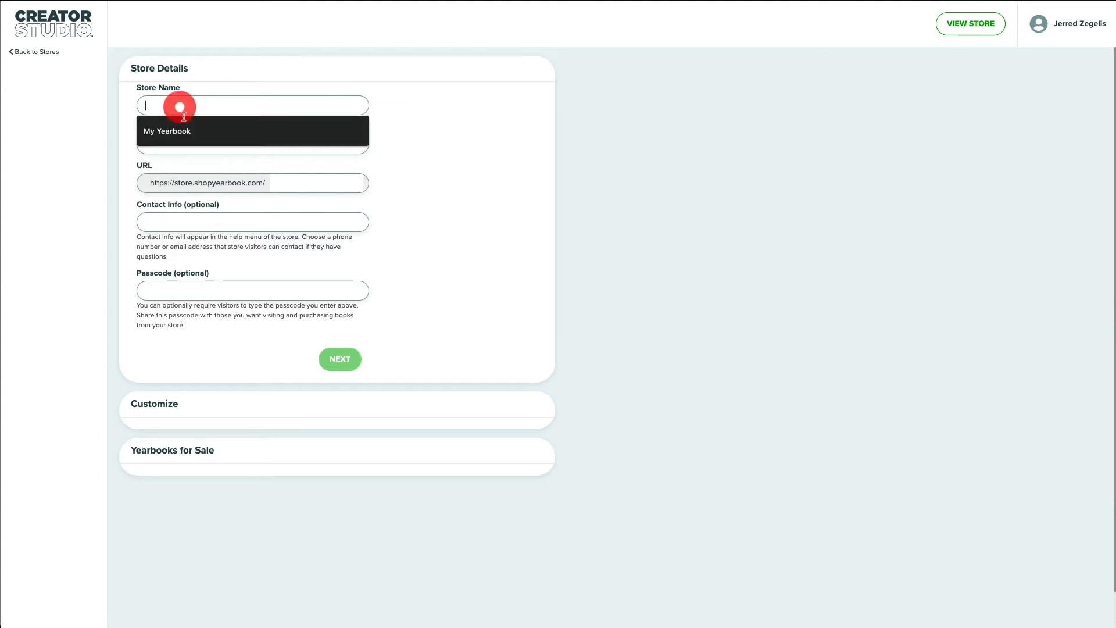
click(186, 128)
click(349, 189)
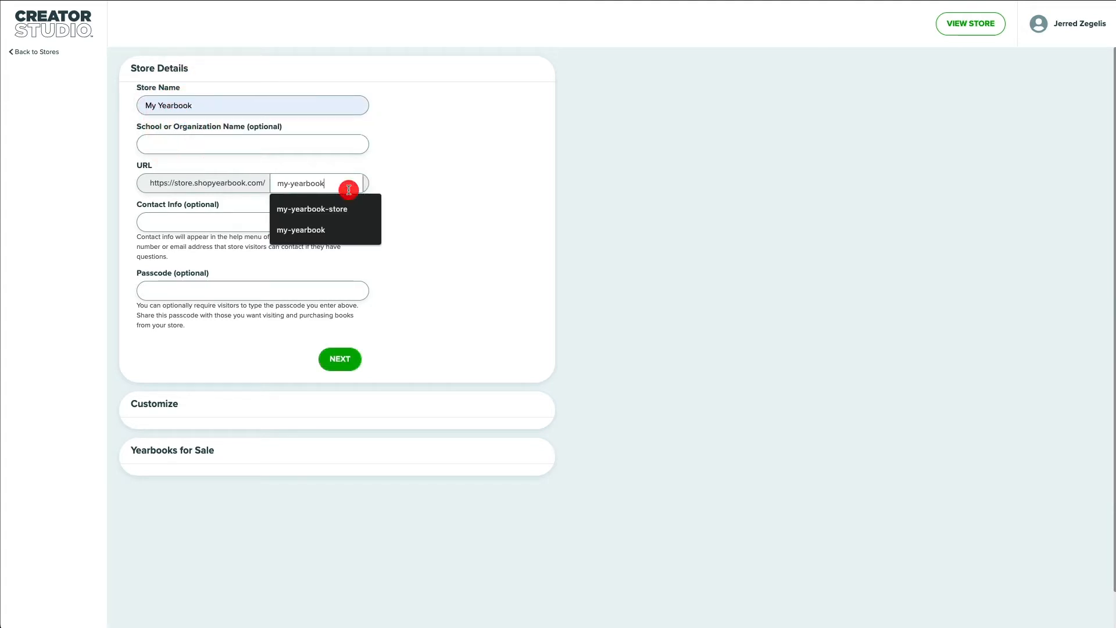
text(-store)
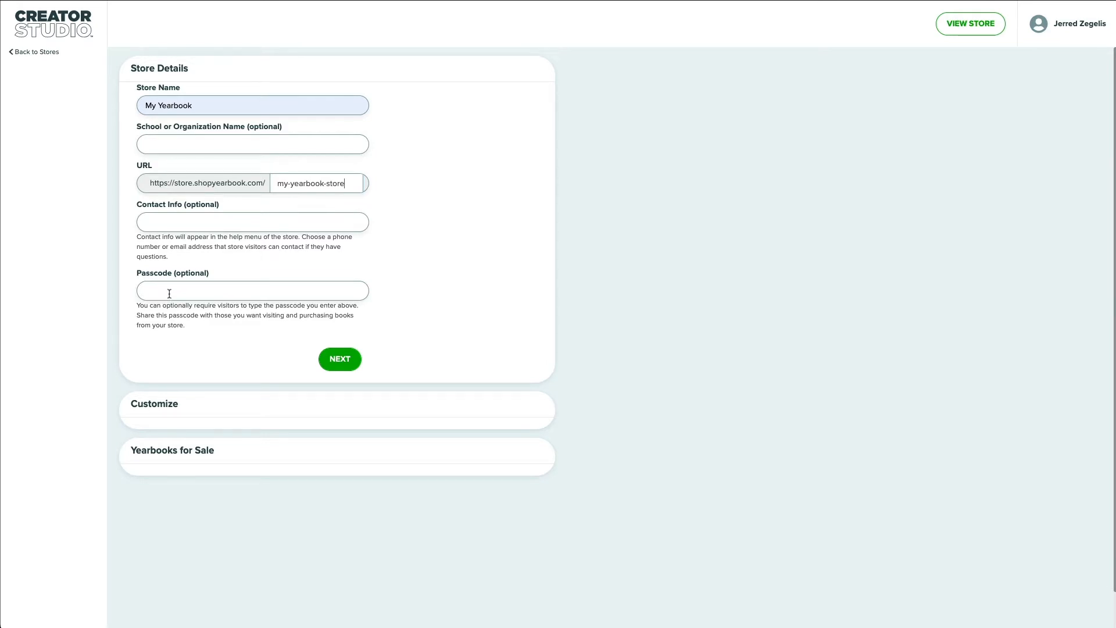
click(336, 363)
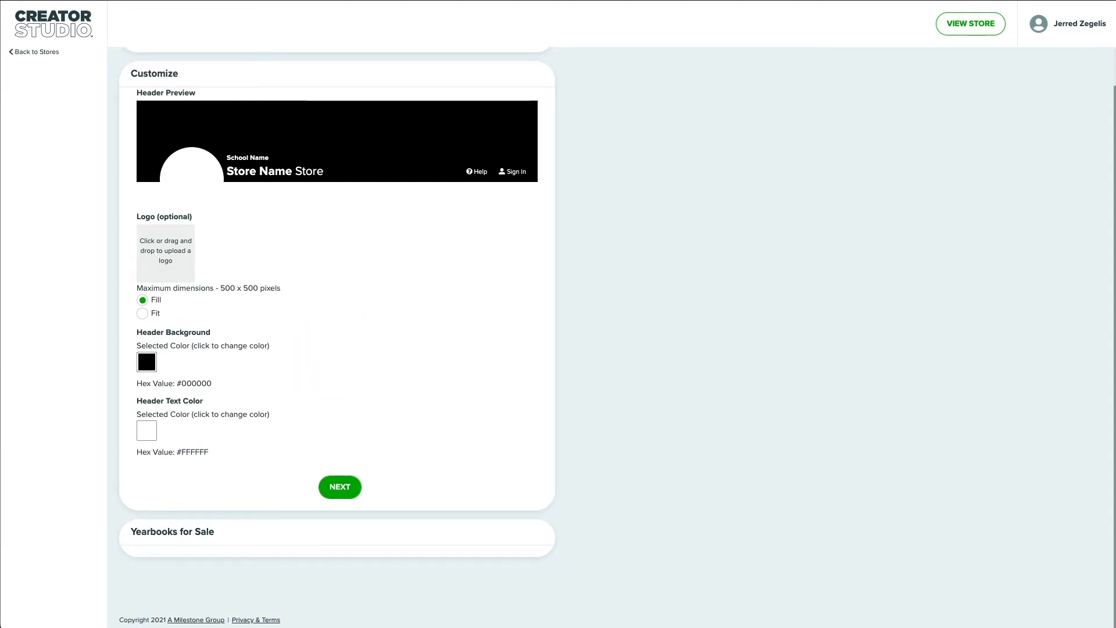
Upload the Milestone Academy logo, keeping header colours #000000 and #FFFFFF
click(838, 155)
click(164, 252)
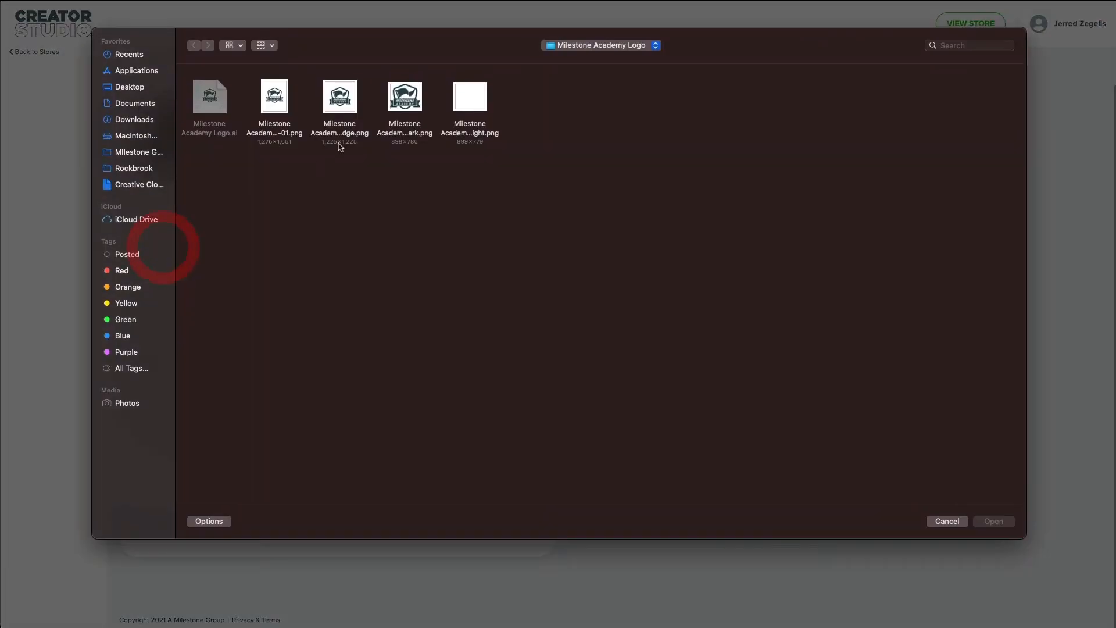
double_click(348, 101)
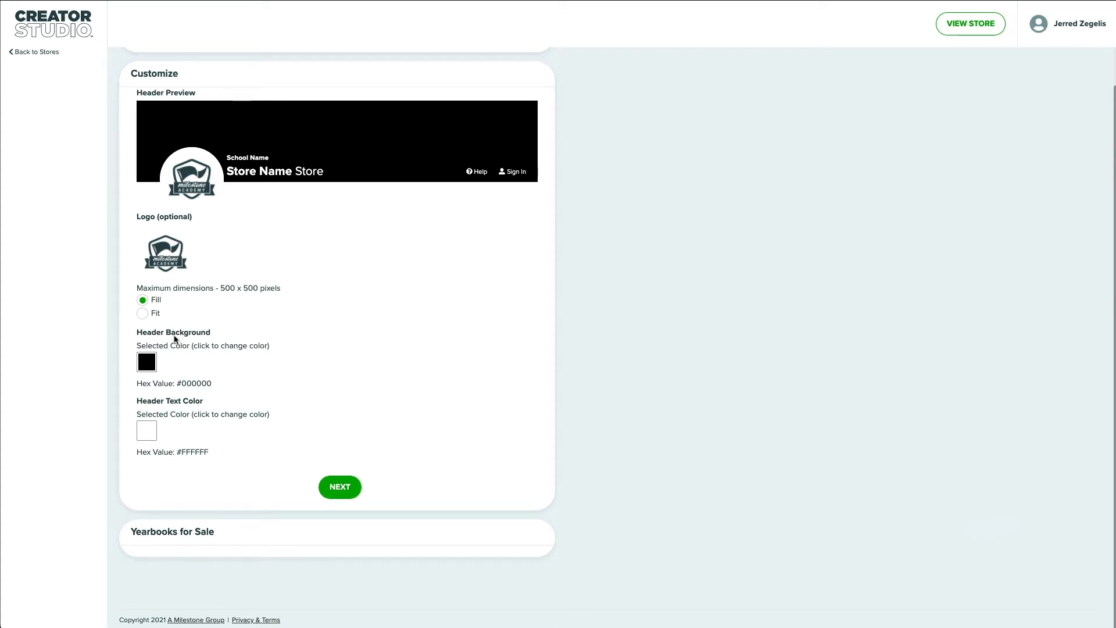
click(150, 361)
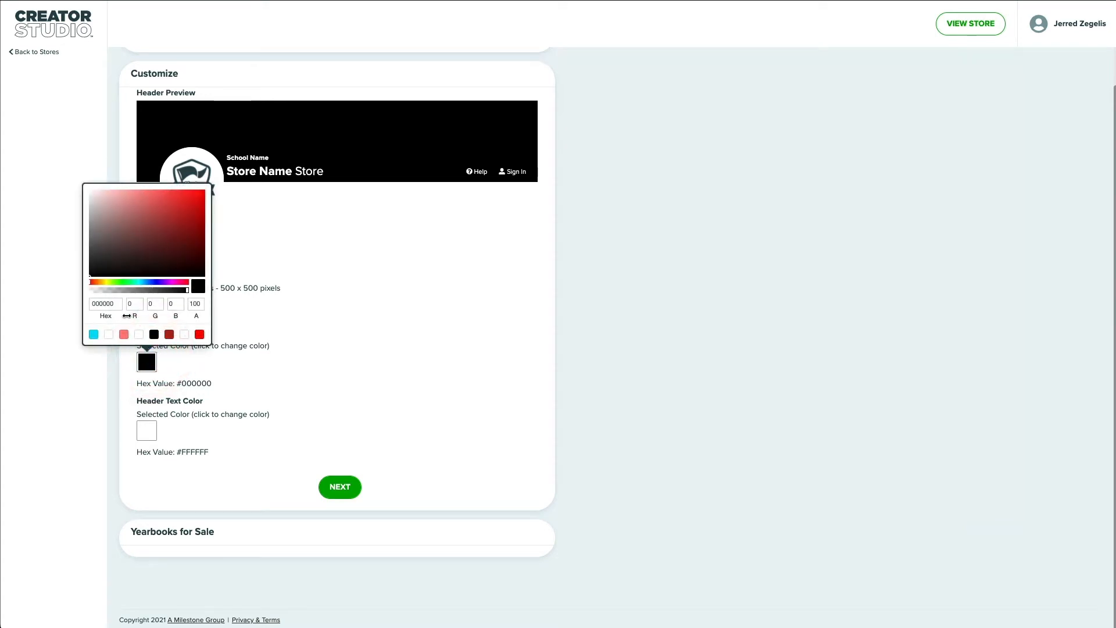
click(278, 305)
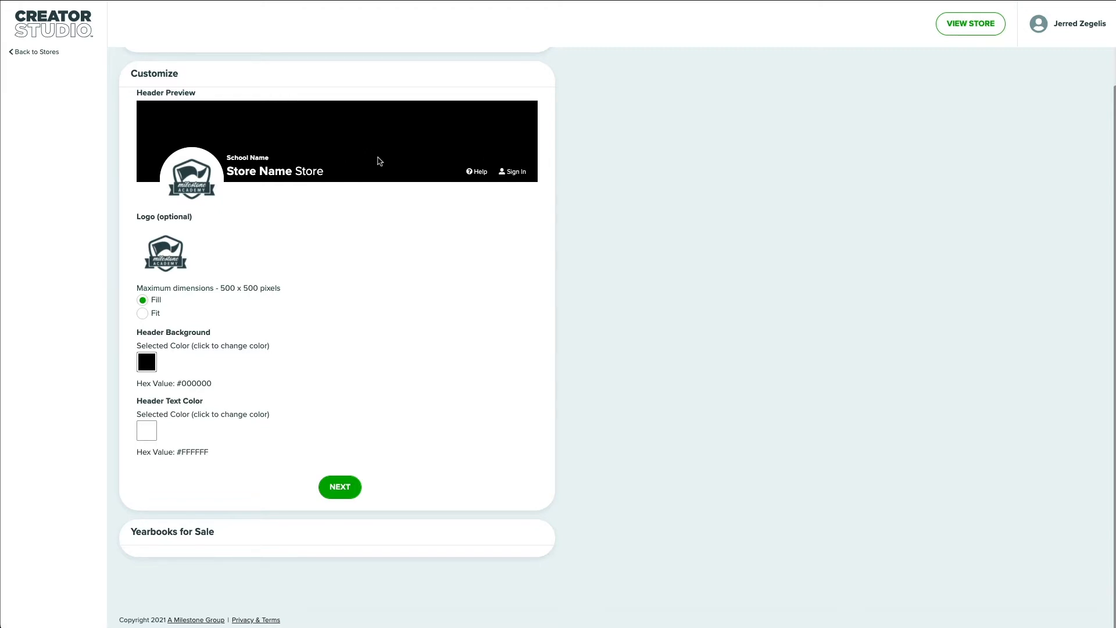
click(340, 484)
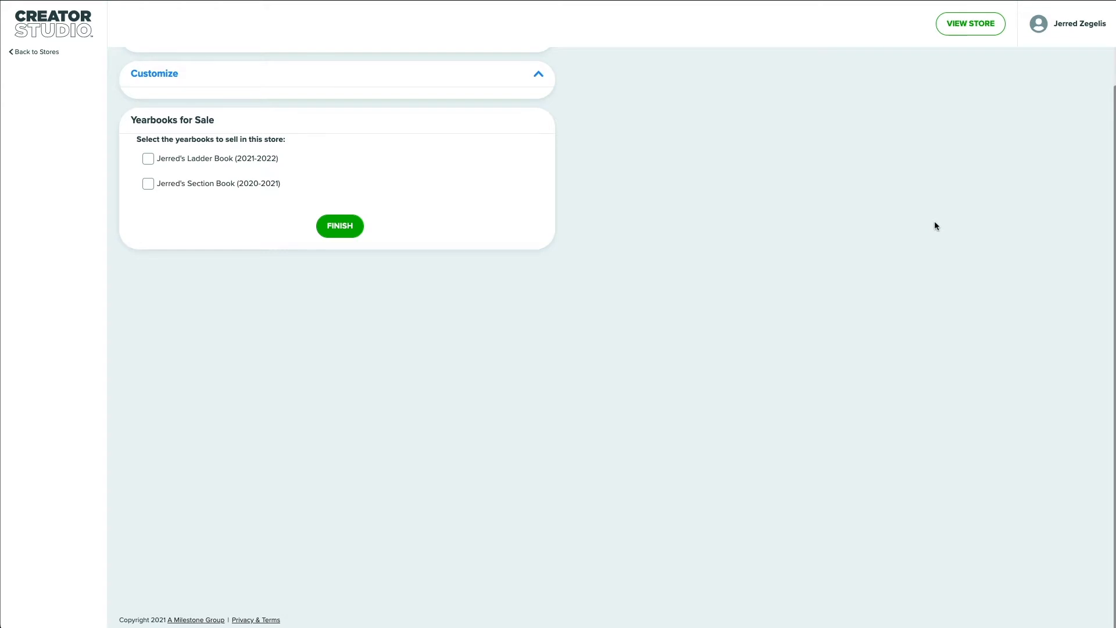
Add Jerred's Ladder Book (2021-2022) to the store and finish store creation
click(200, 161)
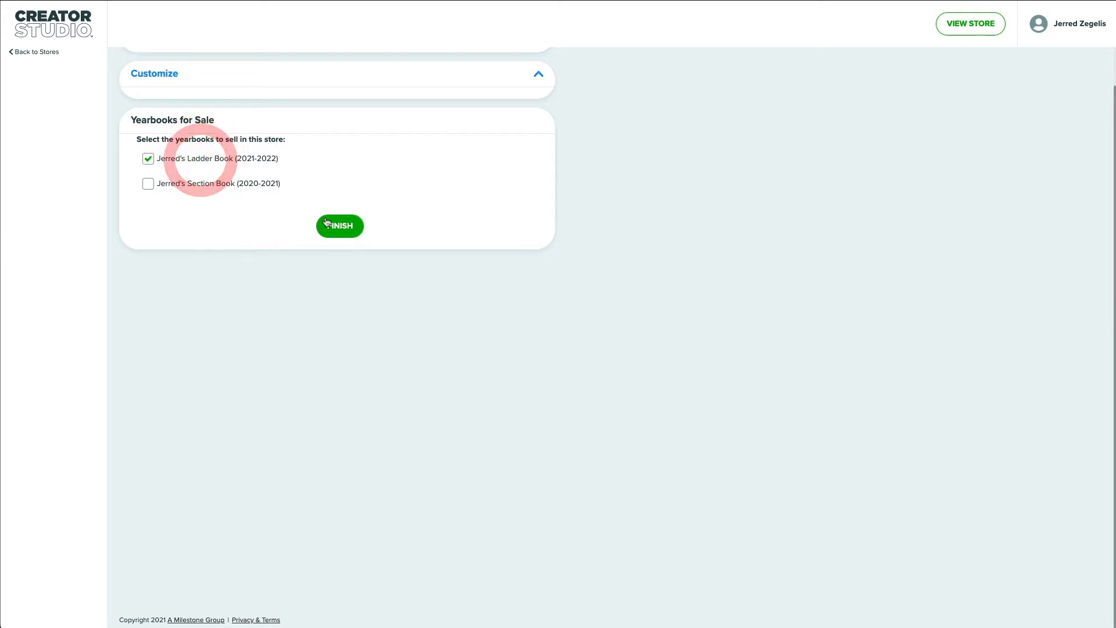
click(340, 230)
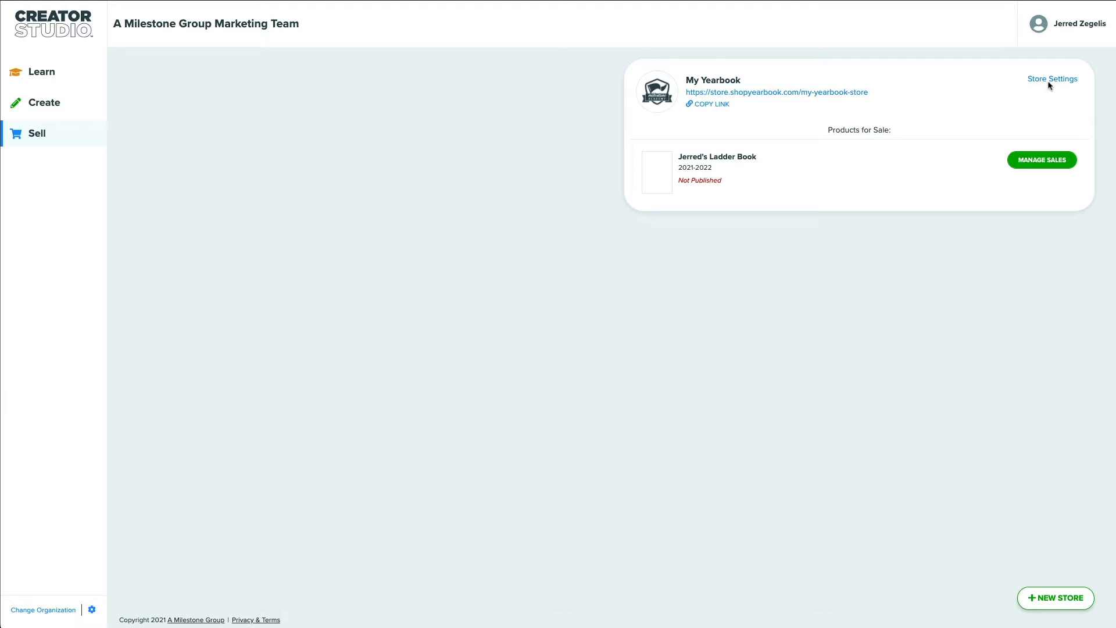
Open sales management for Jerred's Ladder Book in the My Yearbook store
click(1052, 96)
click(1042, 159)
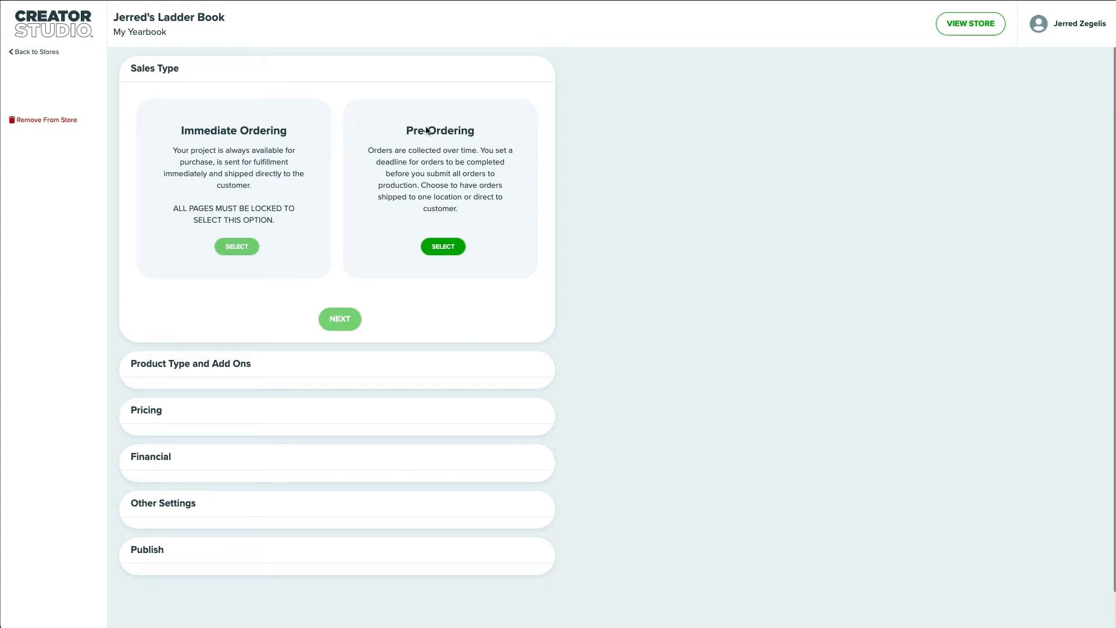
Choose Pre-Ordering as the sales type with shipping to one location
click(439, 249)
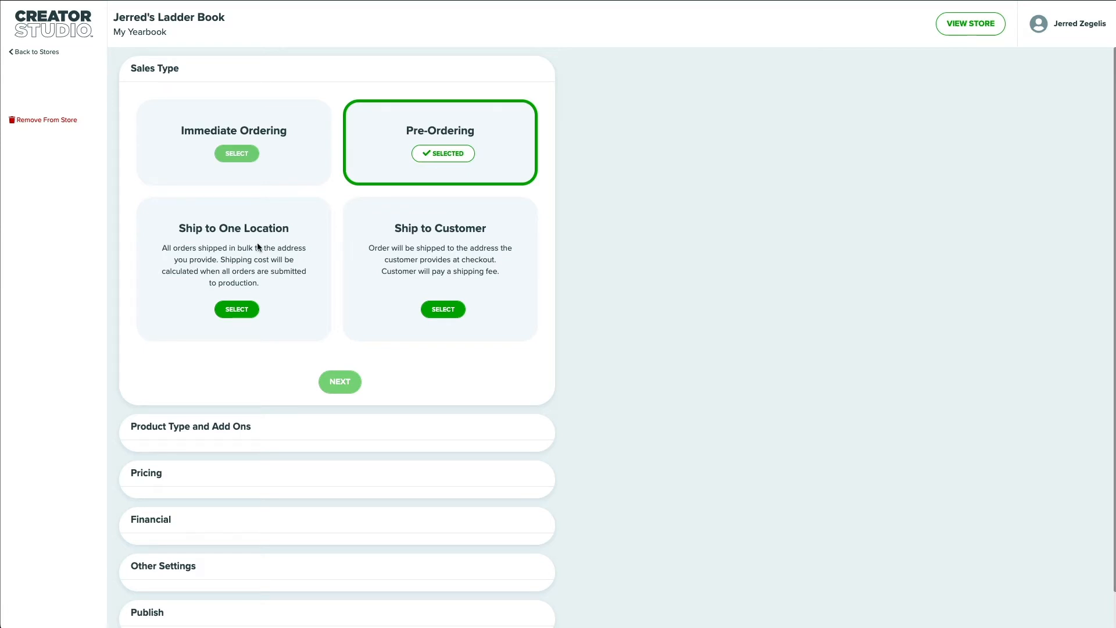
click(248, 309)
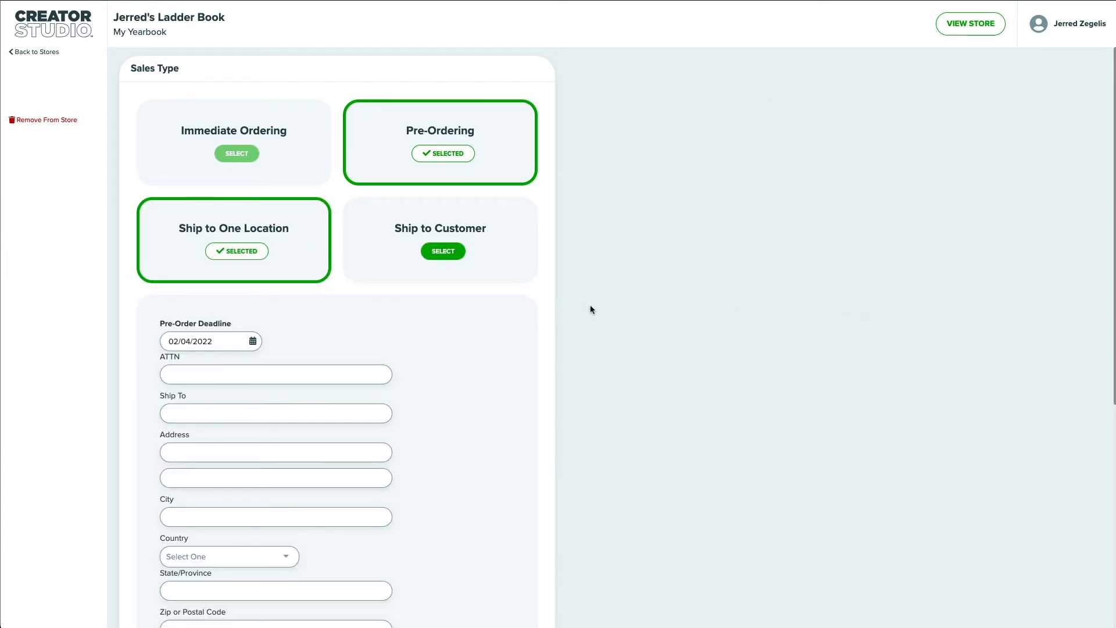
scroll(637, 319, down, 3)
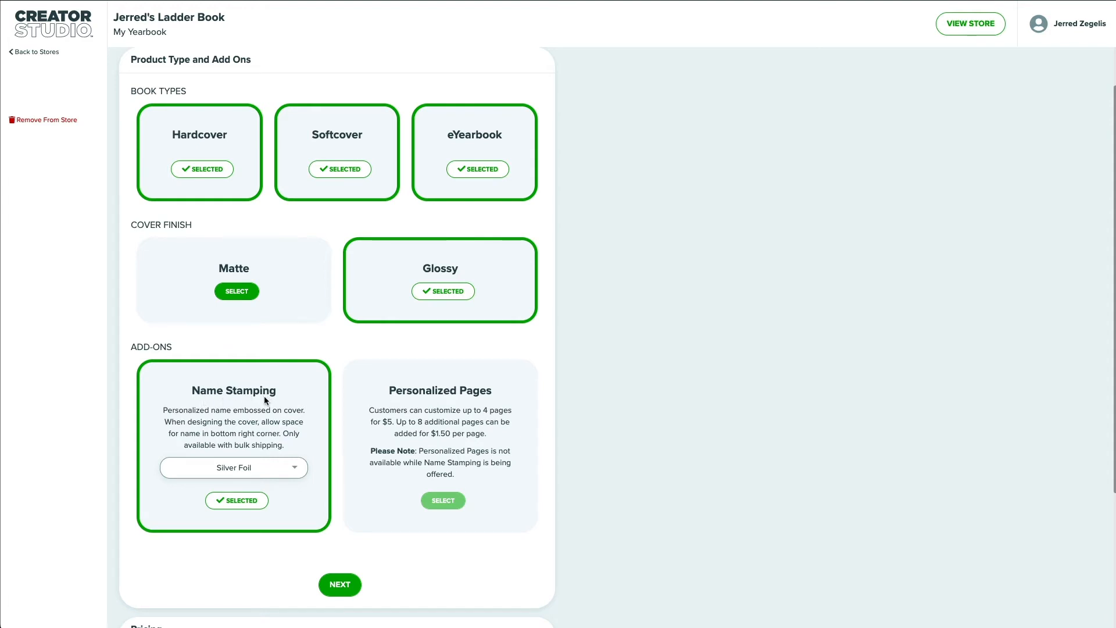
Continue from Product Type and Add Ons to the Pricing step
click(341, 585)
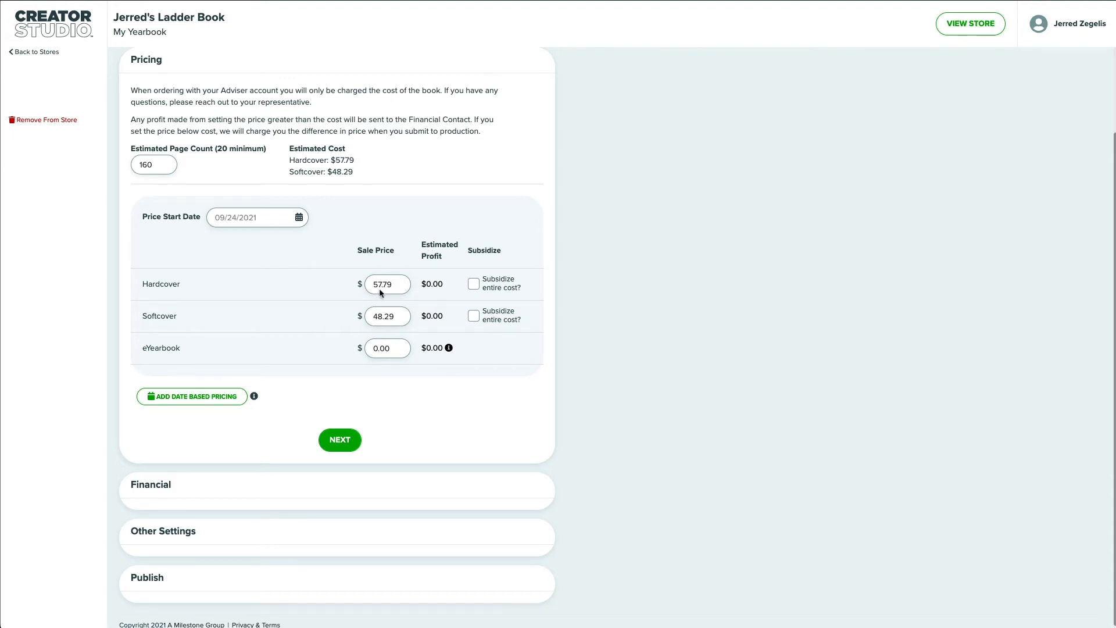
Set the initial Hardcover price to $55
text(60)
double_click(398, 287)
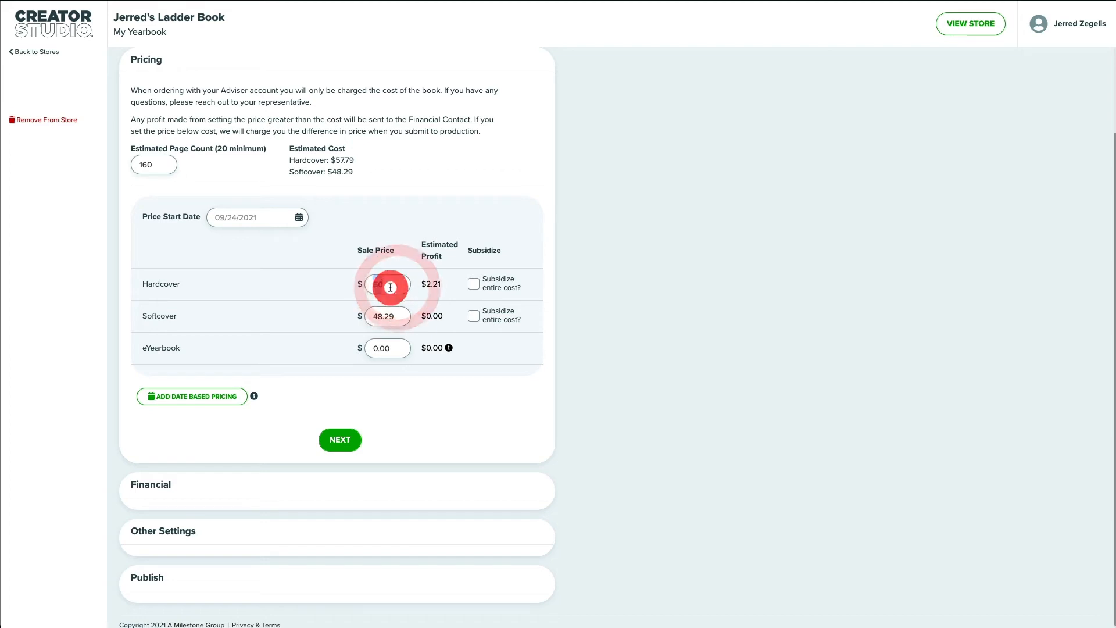
text(55)
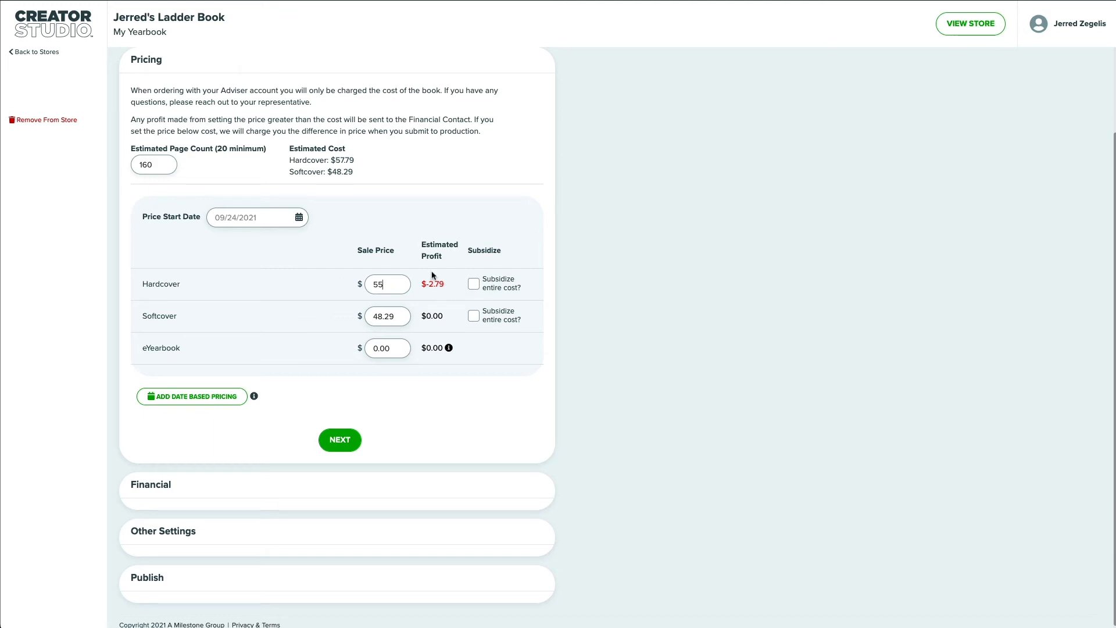
Add a date-based Hardcover price of $65 starting October 16, 2021
click(206, 401)
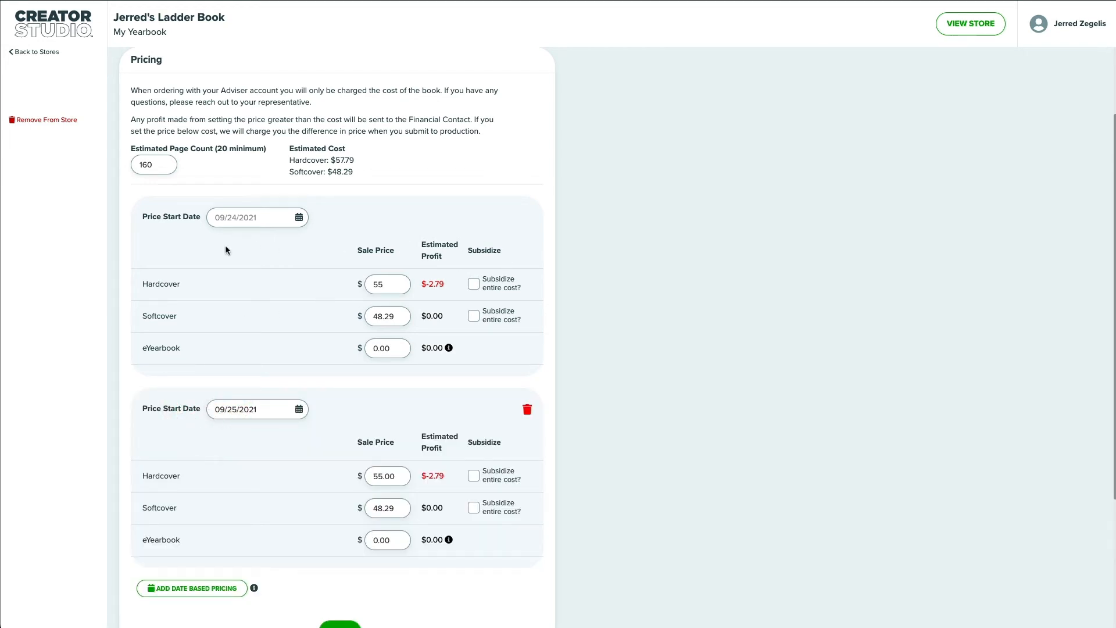
click(299, 409)
click(327, 428)
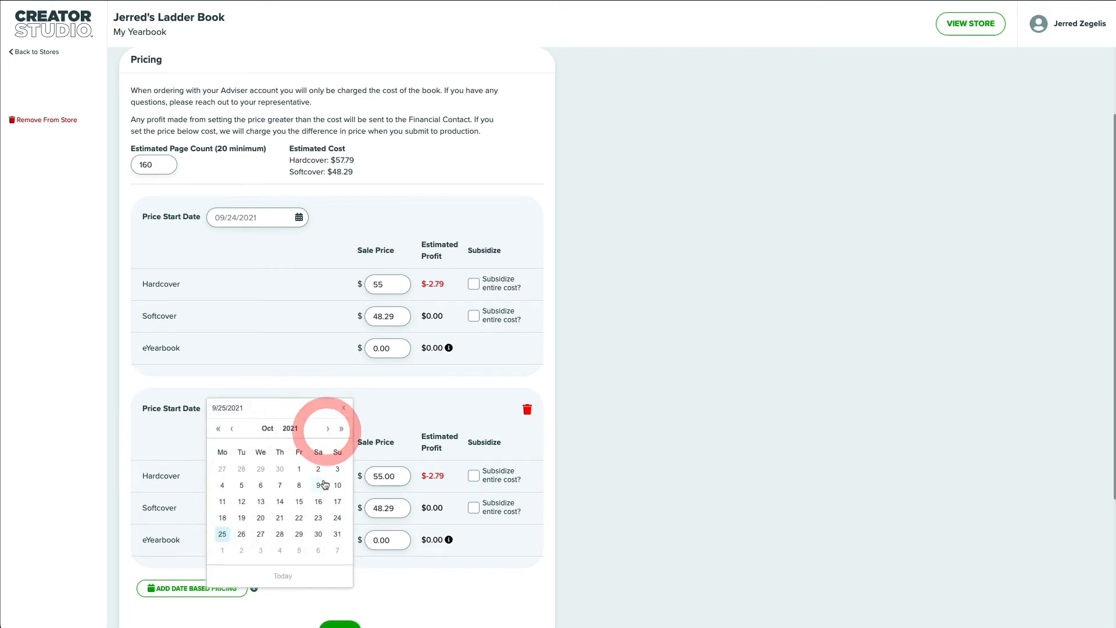
click(317, 501)
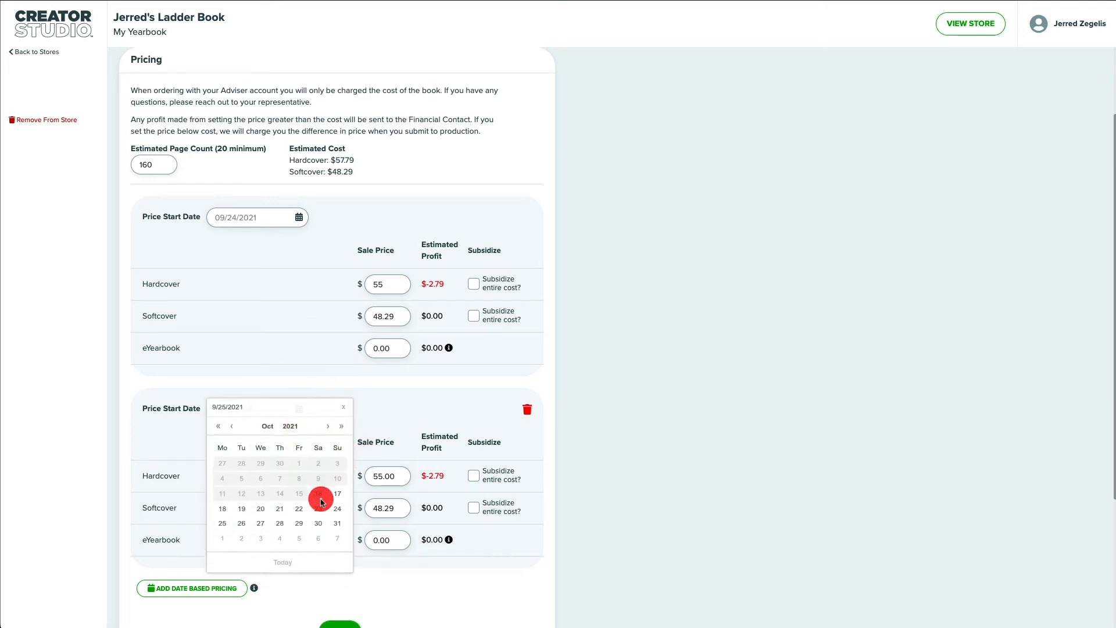
double_click(388, 477)
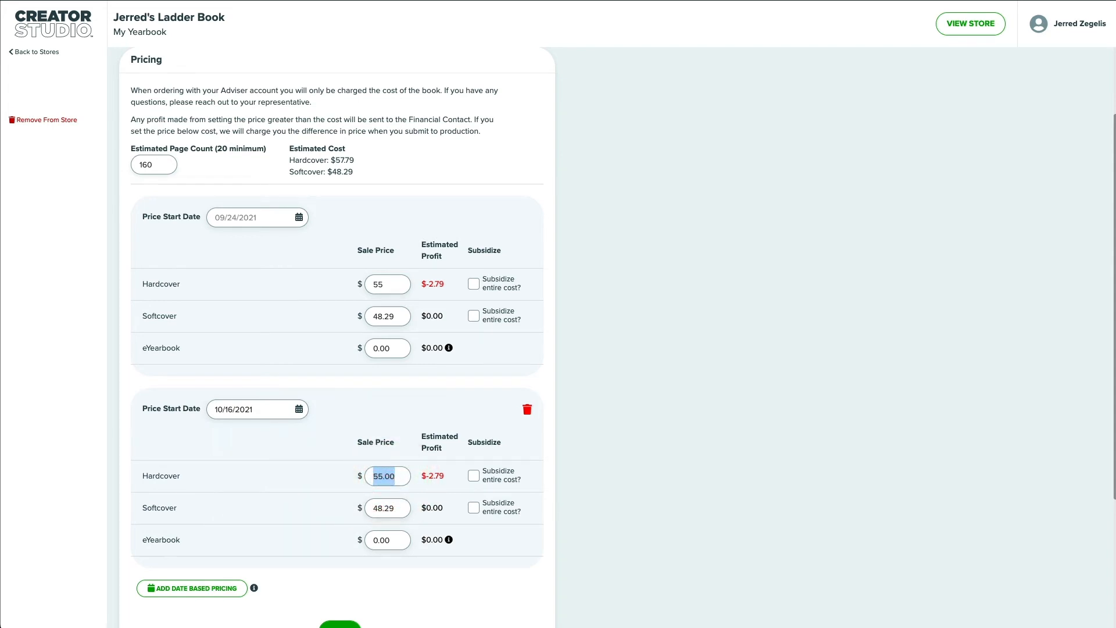
text(65)
scroll(302, 326, down, 2)
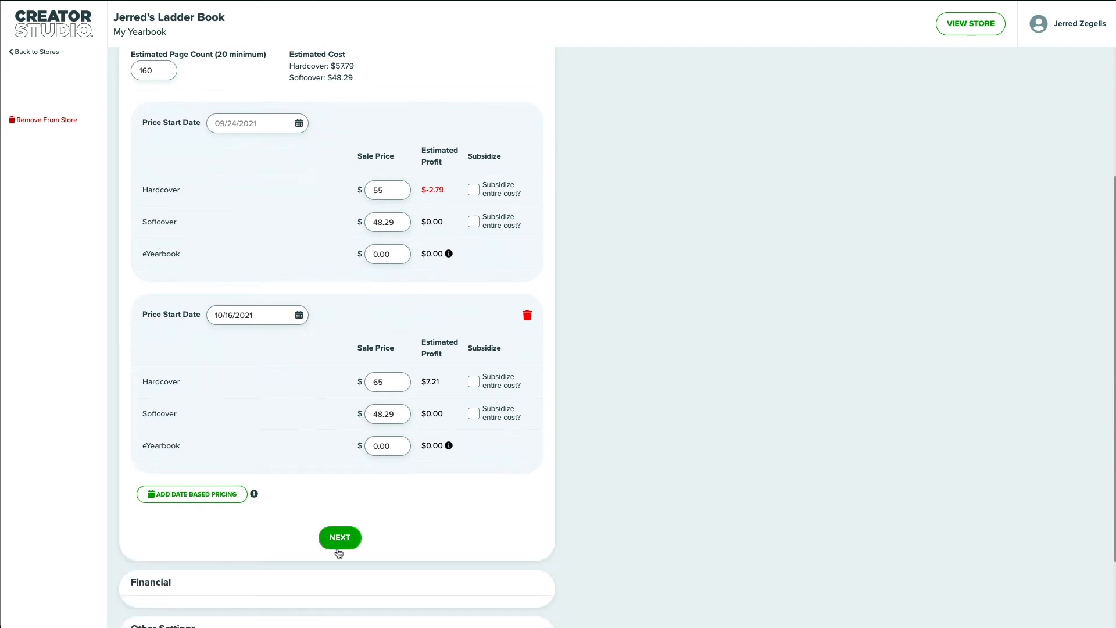
click(339, 538)
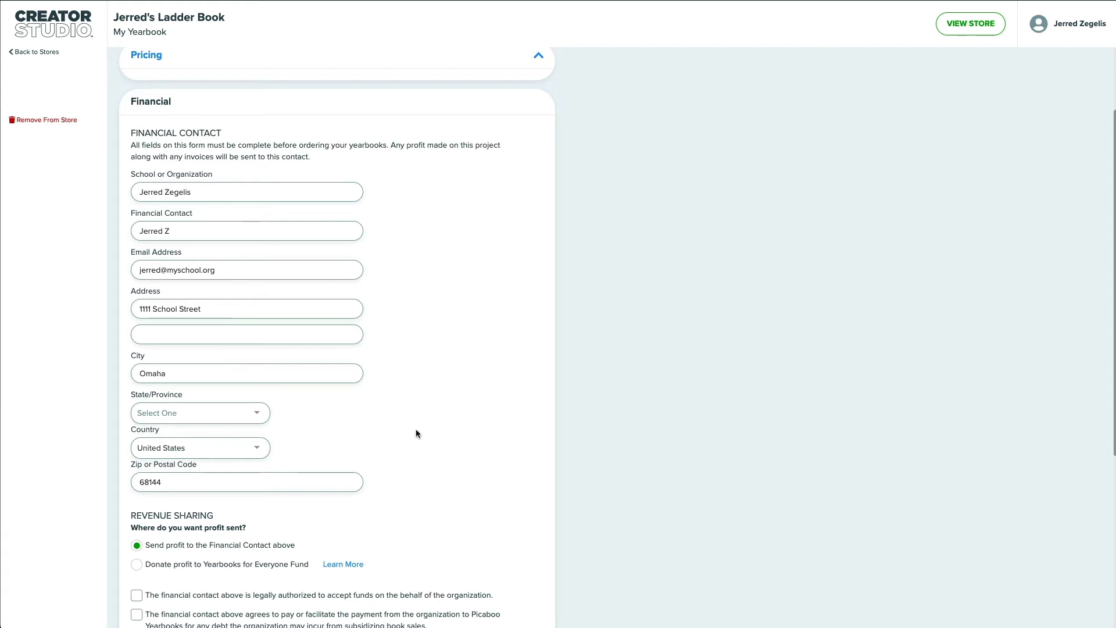
Confirm the contact can accept funds and covers subsidy debt, then continue
scroll(383, 363, down, 1)
scroll(383, 362, down, 4)
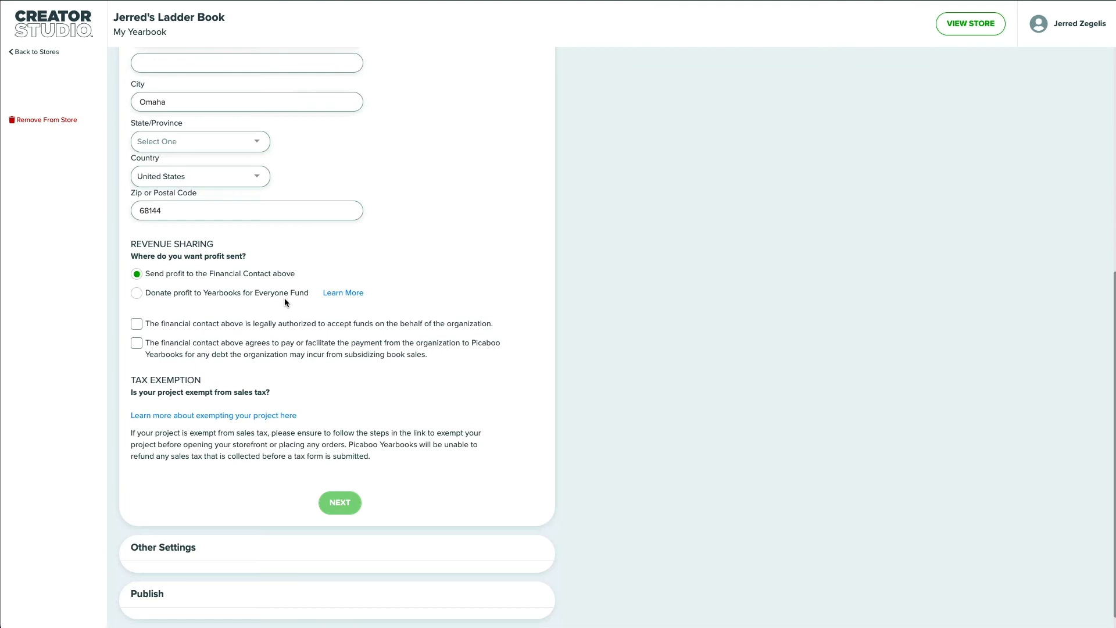
click(136, 324)
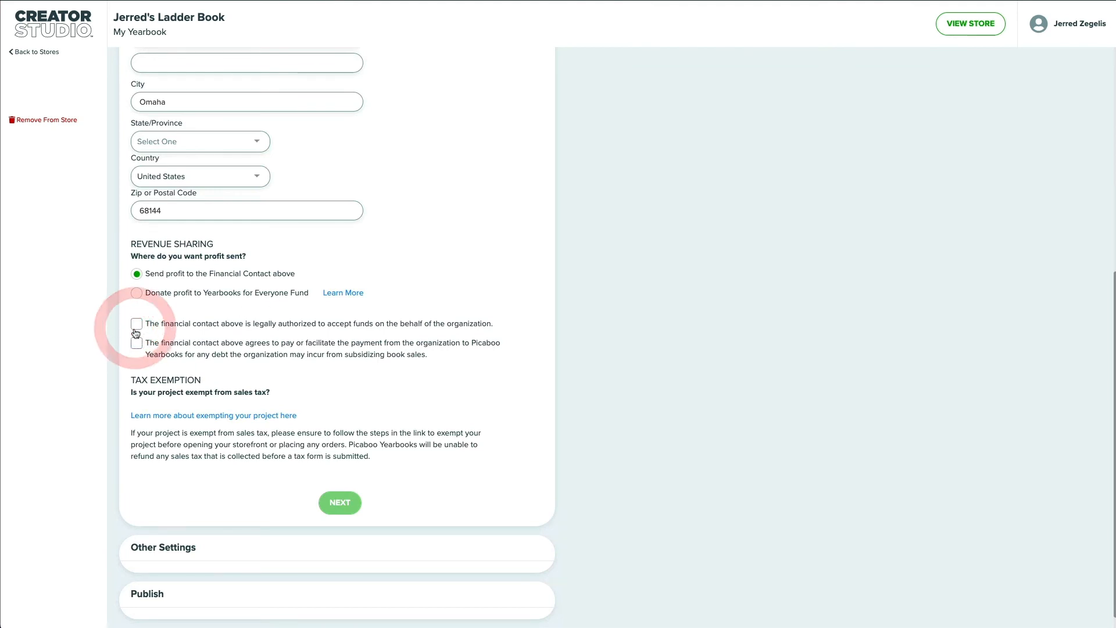
click(137, 344)
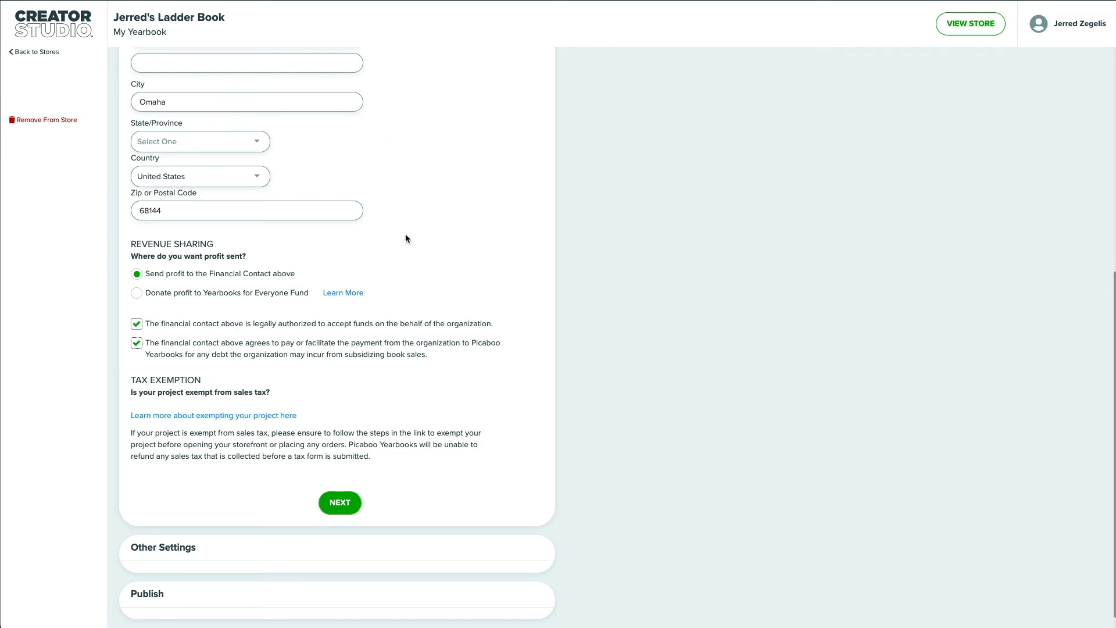
click(348, 504)
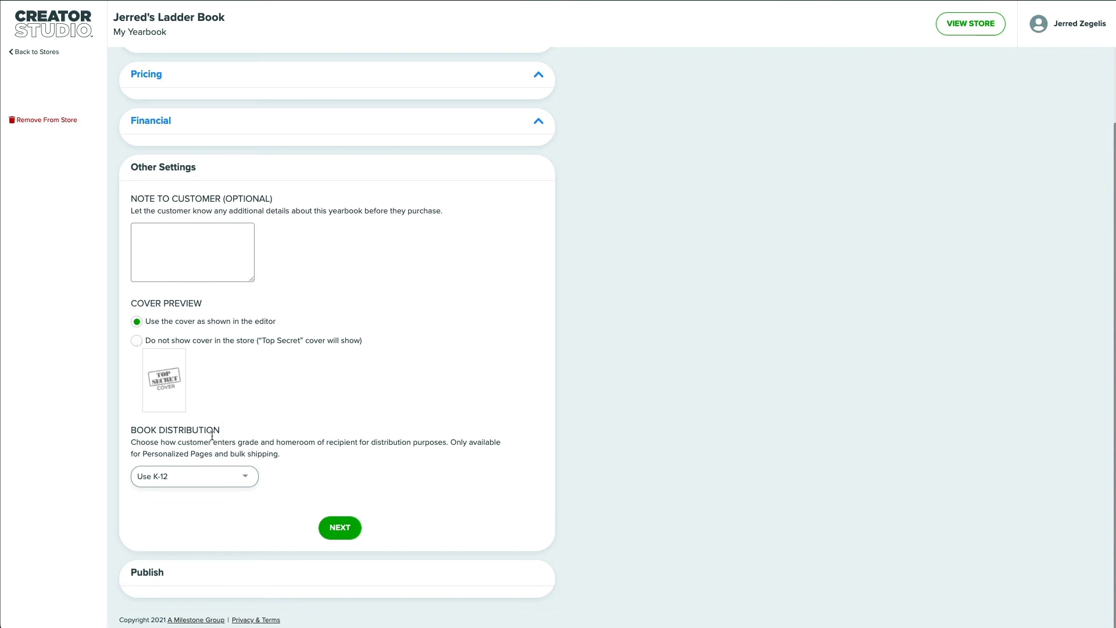
Keep Book Distribution on Use K-12 and proceed to Publish
click(182, 480)
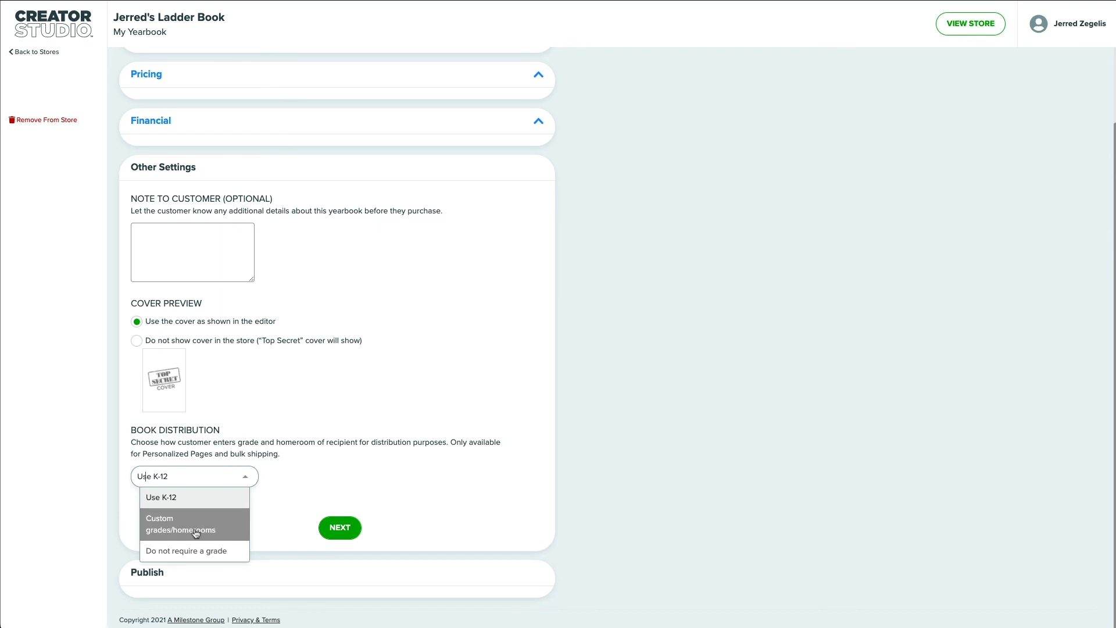
click(292, 491)
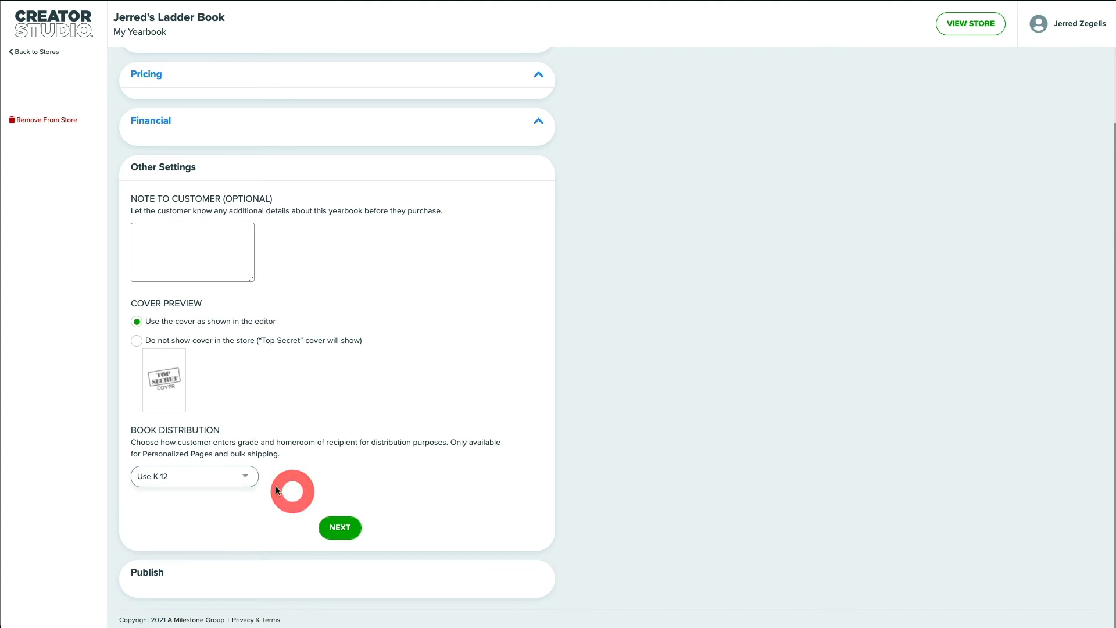
click(333, 528)
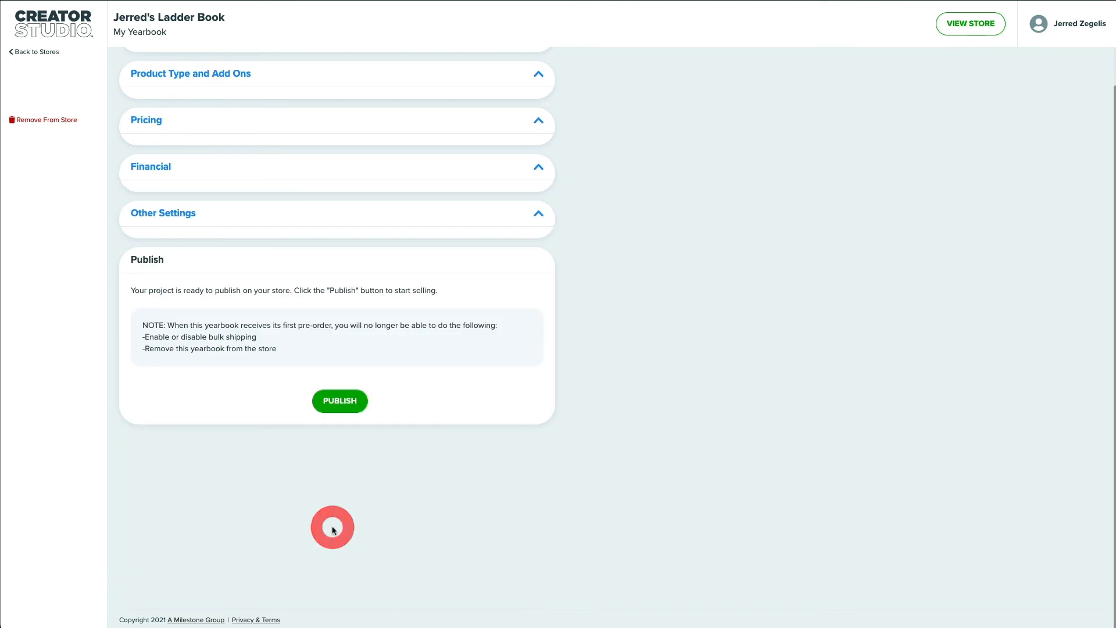
Publish Jerred's Ladder Book live for pre-ordering until February 4, 2022
click(330, 401)
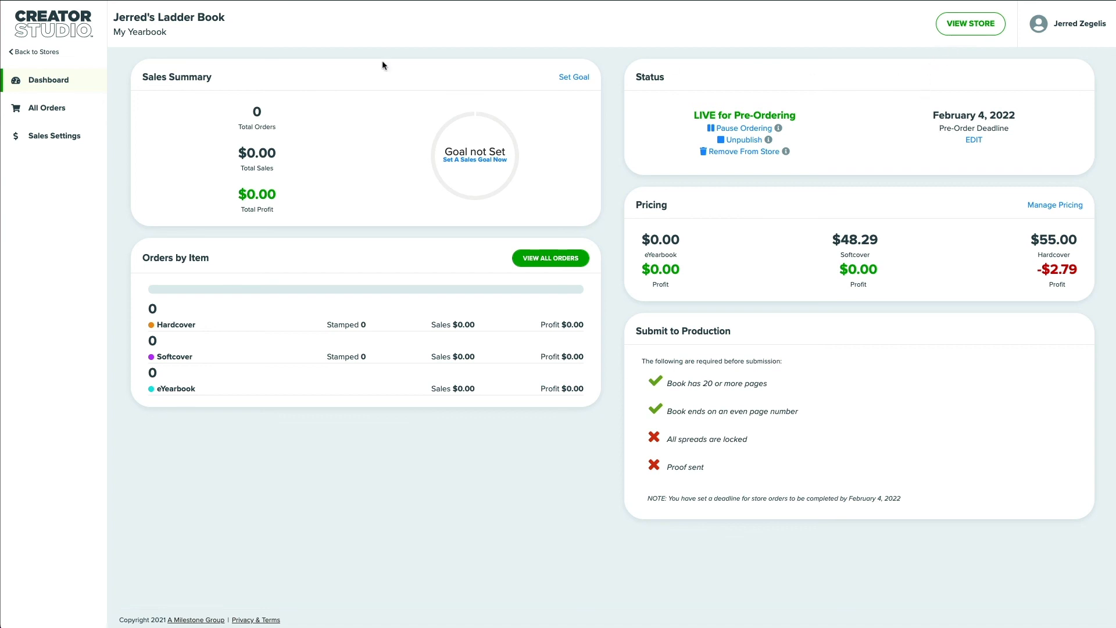
click(53, 33)
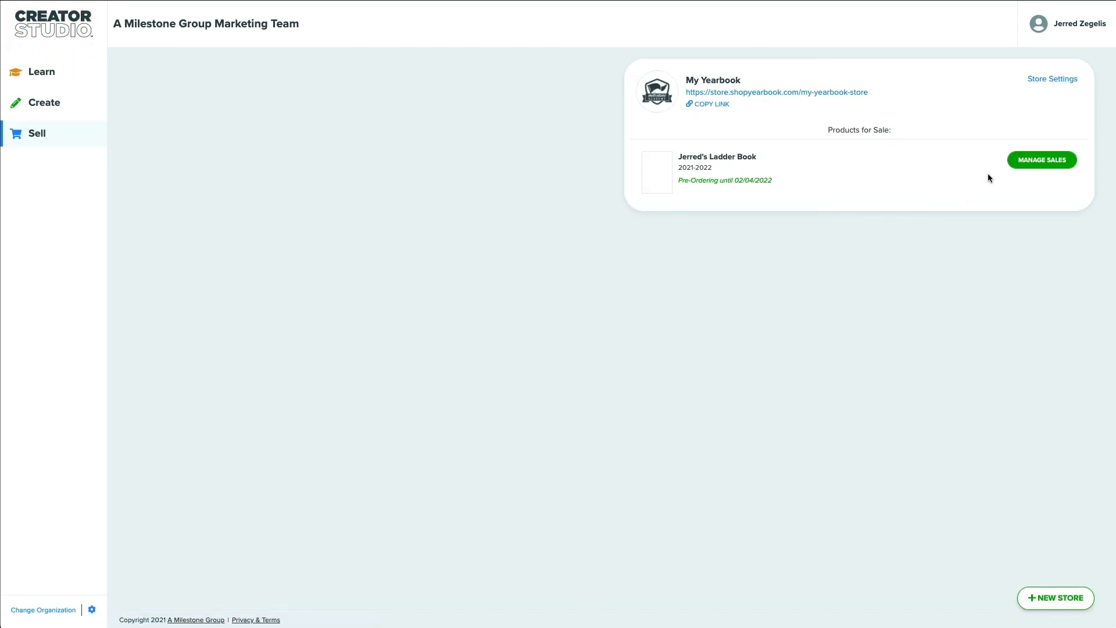
click(34, 146)
click(1024, 165)
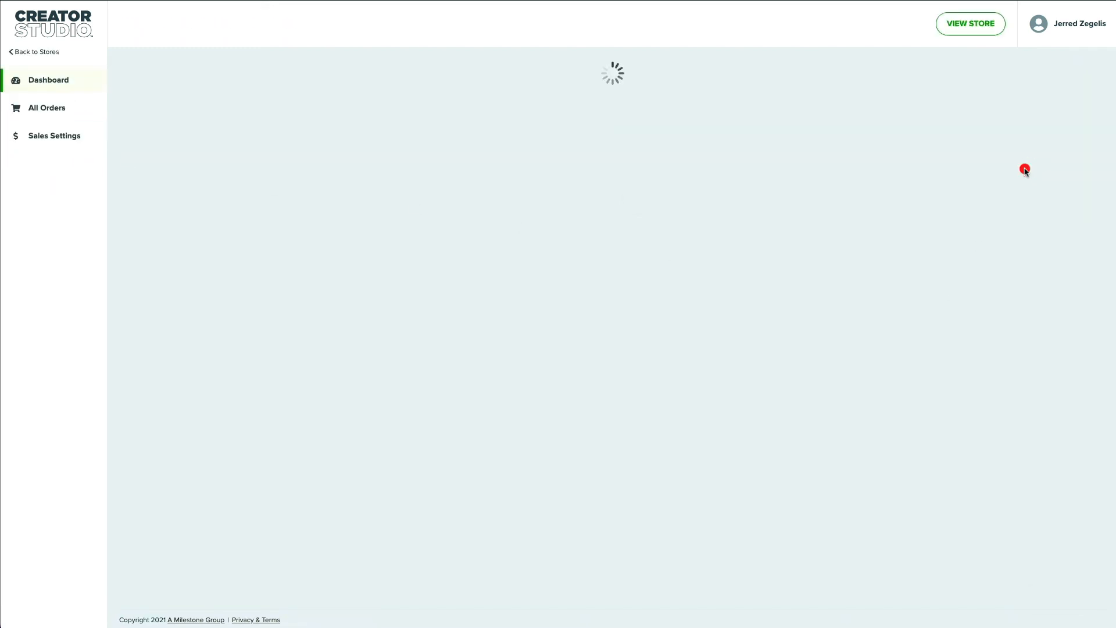